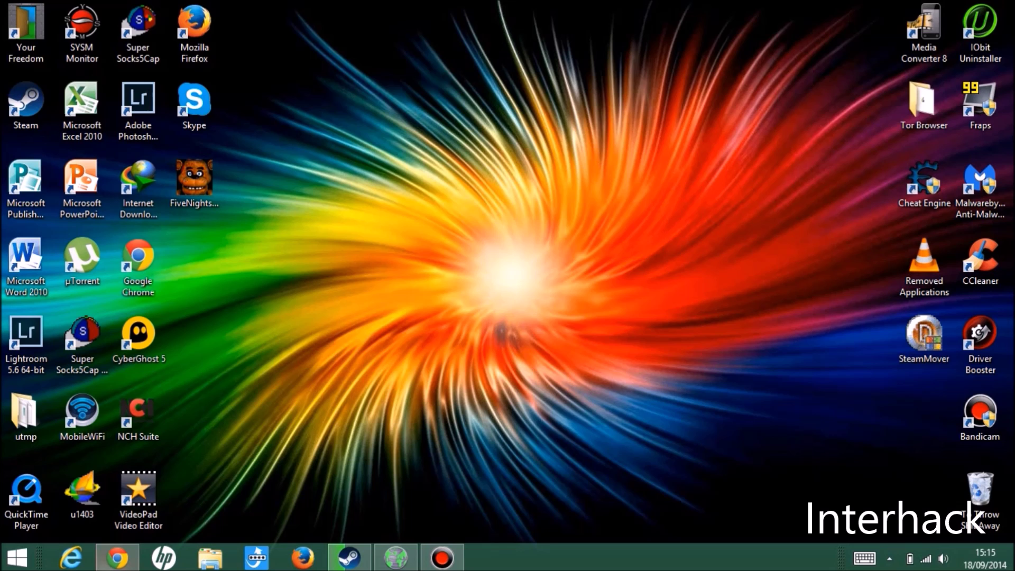
- Look over the Tor Project and µTorrent websites in Chrome, then minimize Chrome
click(117, 558)
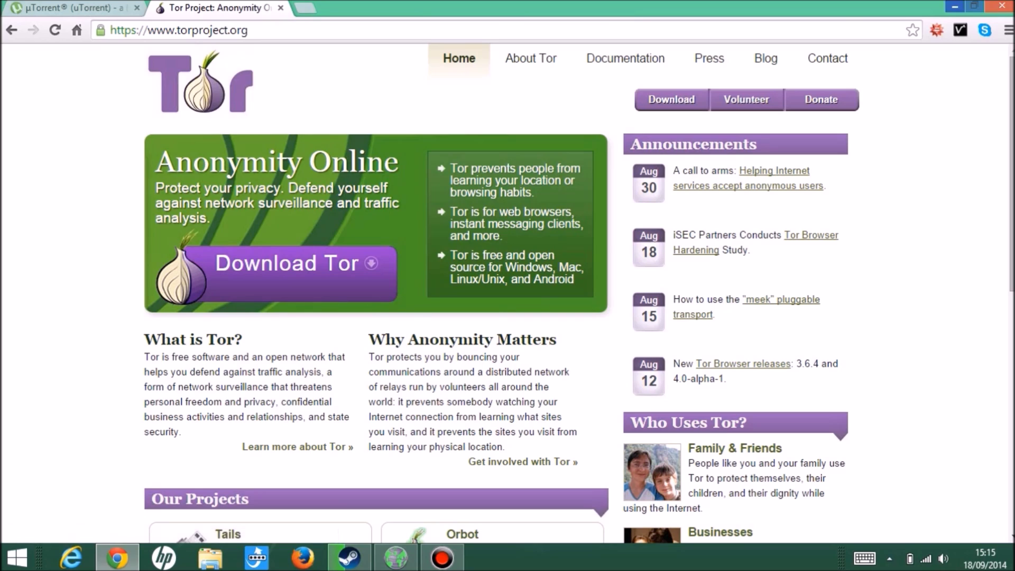
click(955, 7)
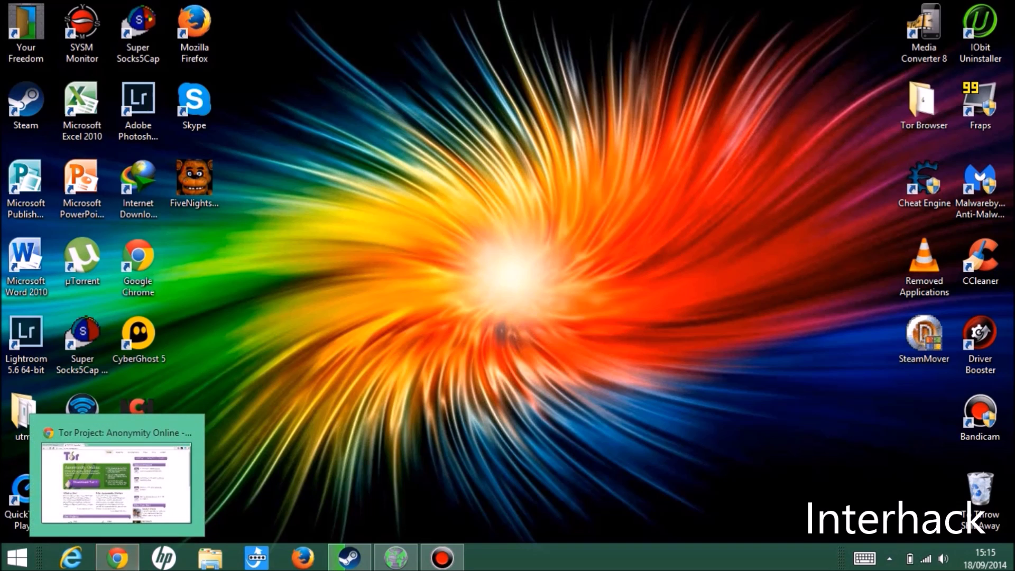
click(118, 558)
click(71, 9)
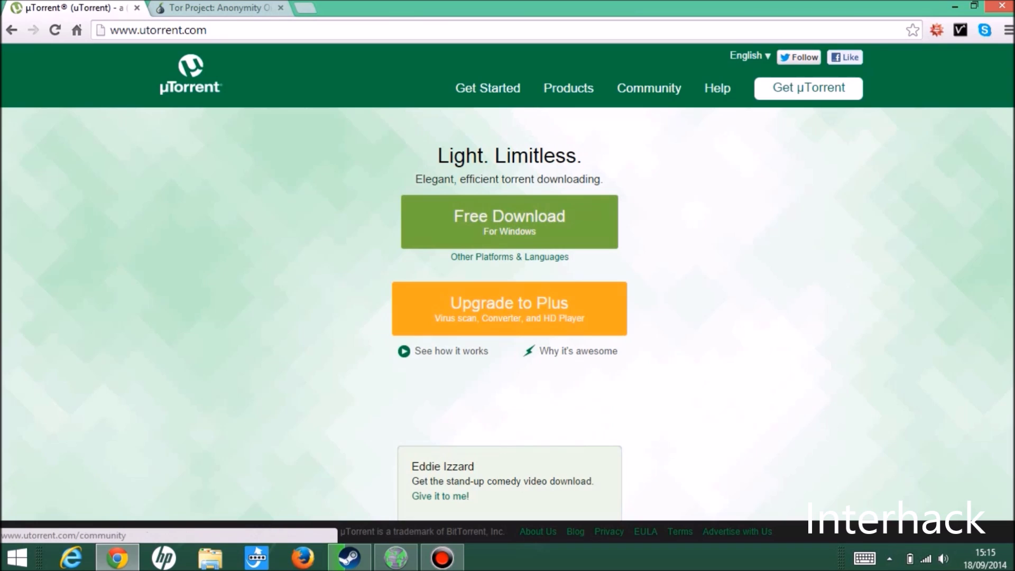
click(954, 7)
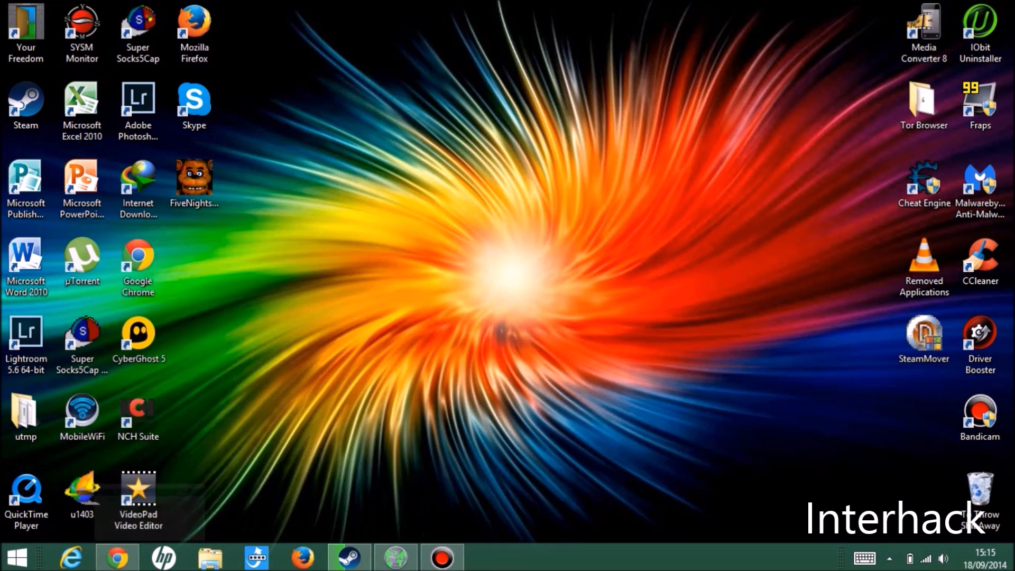
- In Tor Browser, close About Tor and start downloading the X-Men Days of Future Past torrent
click(396, 558)
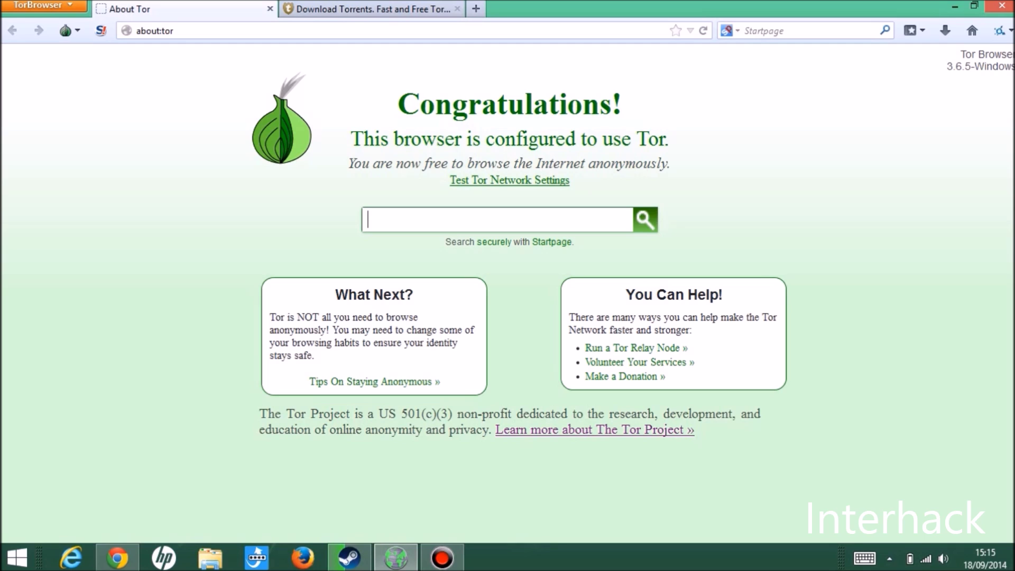
click(270, 8)
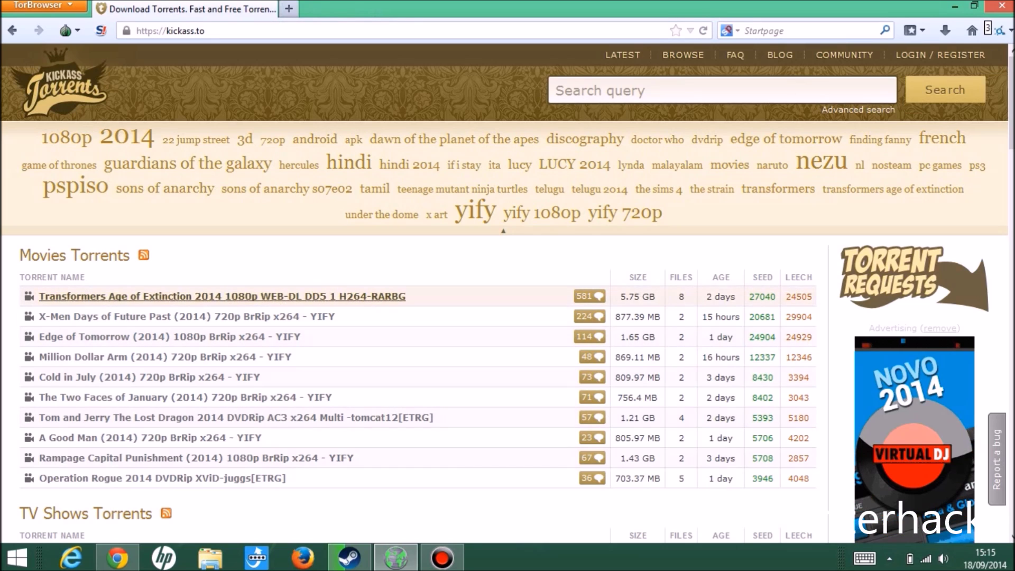
click(186, 315)
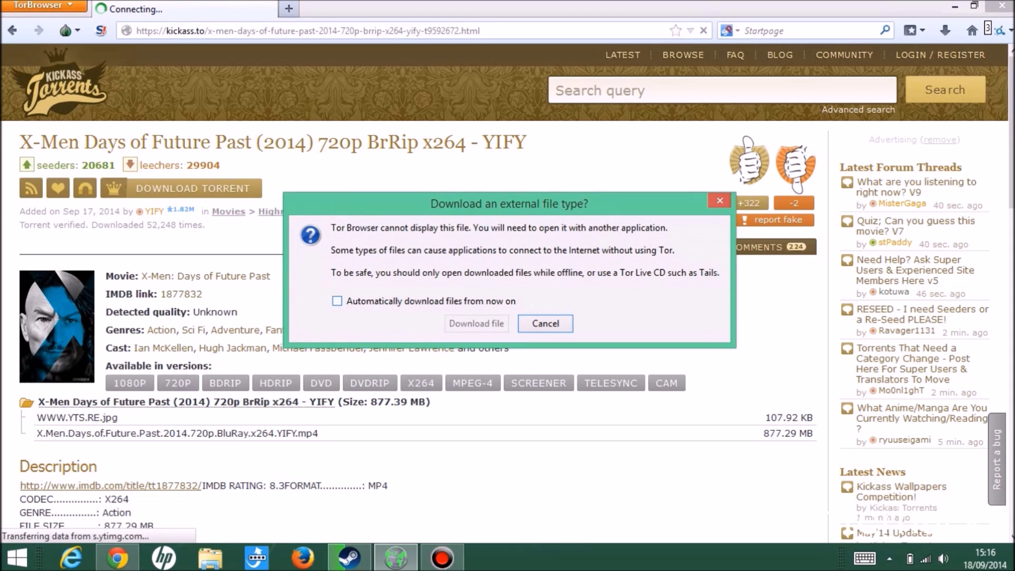
key(Return)
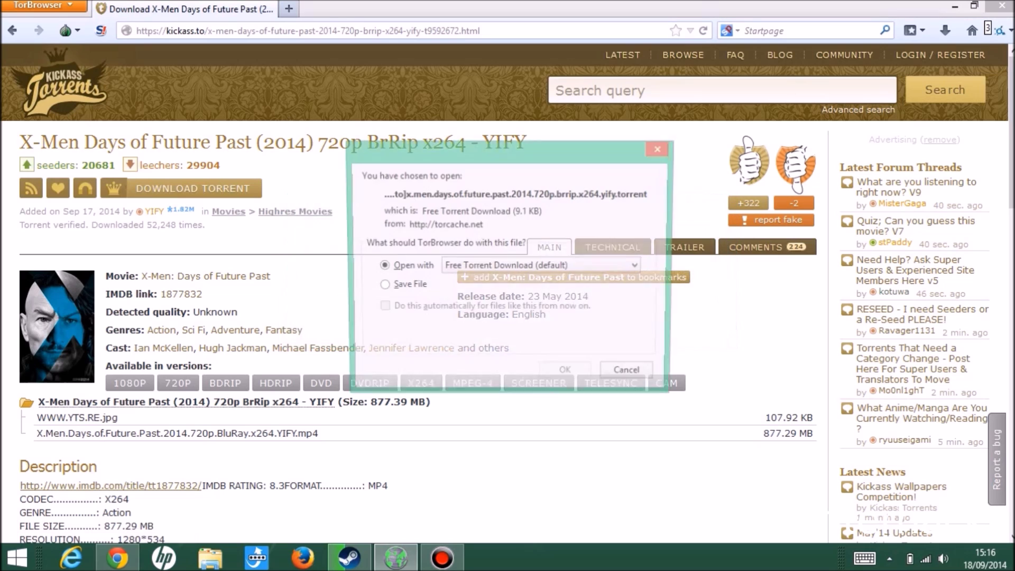
- Use Other... to pick µTorrent as the program for the X-Men torrent file
click(541, 267)
click(541, 284)
click(542, 266)
click(541, 301)
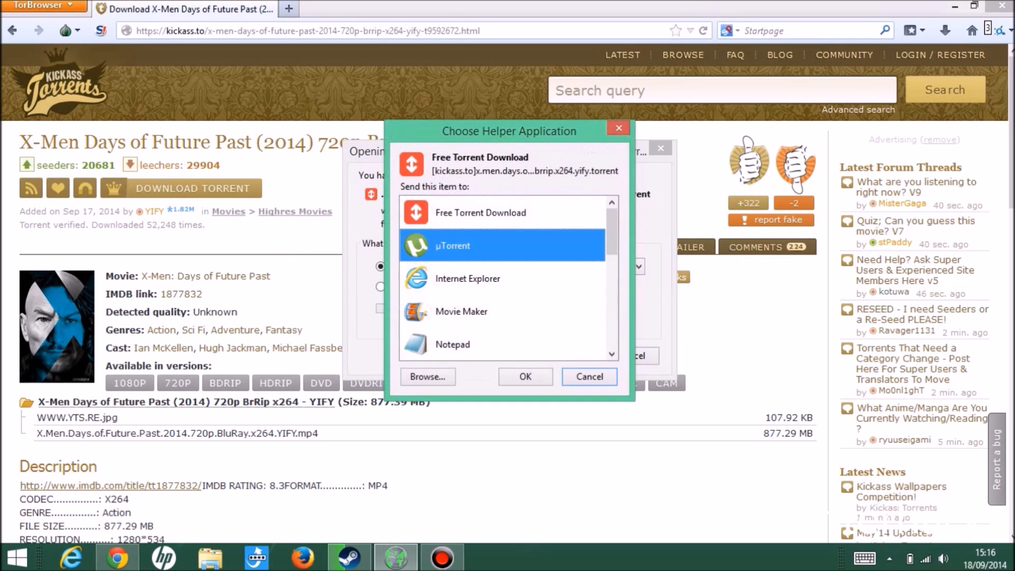
click(525, 377)
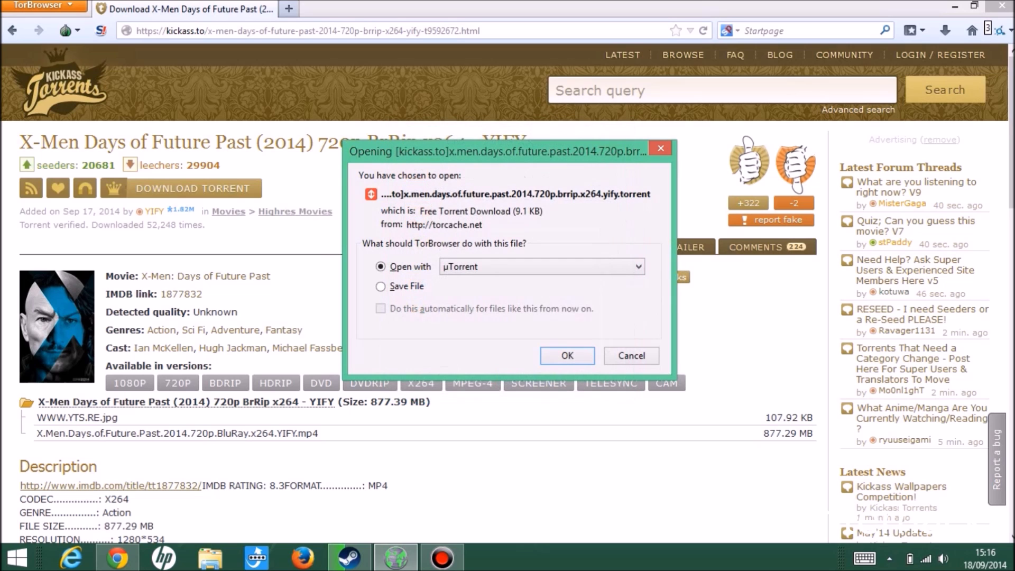
click(568, 355)
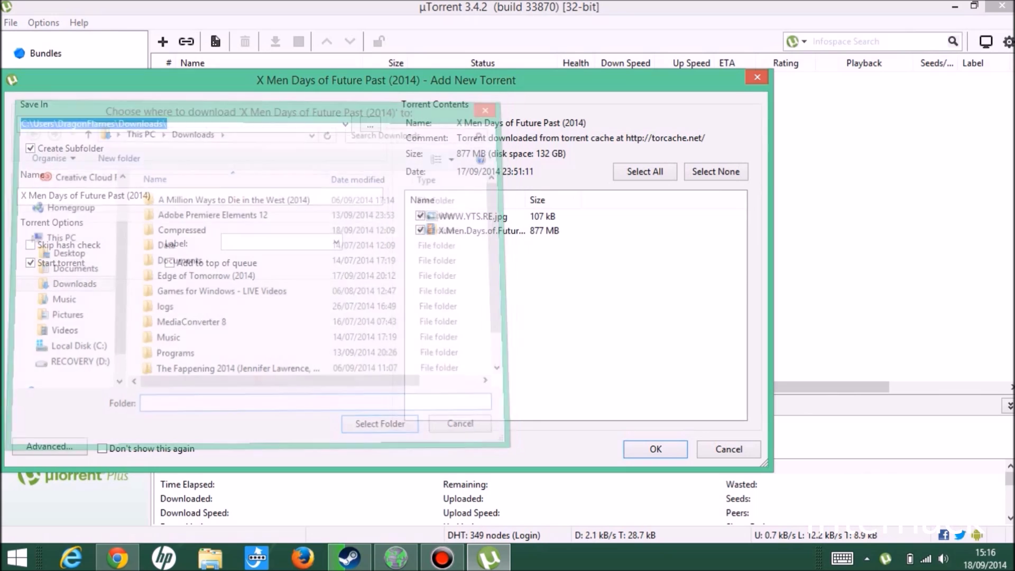
- Confirm adding X Men Days of Future Past (2014), check its row, then minimize µTorrent
click(655, 450)
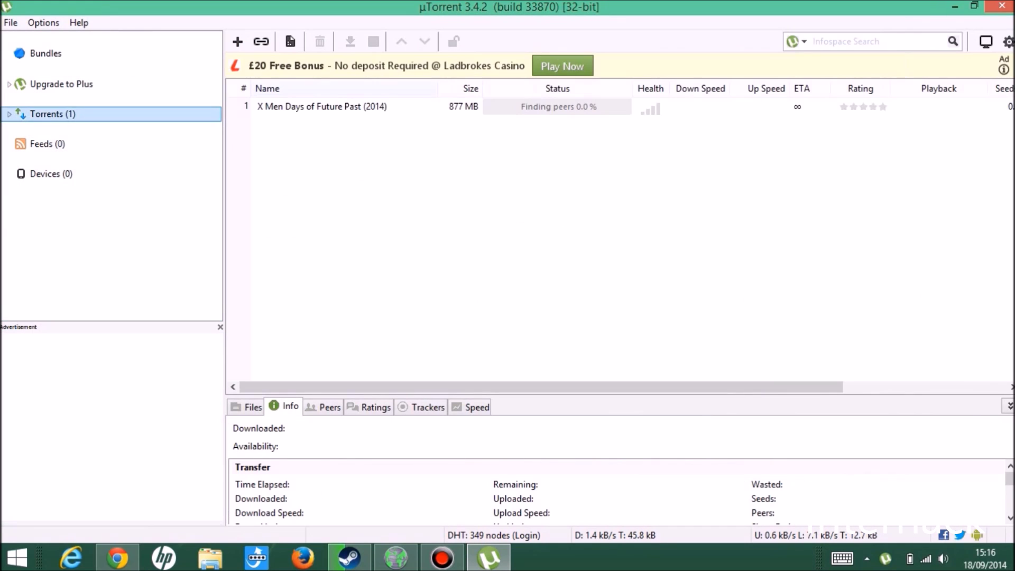
click(357, 106)
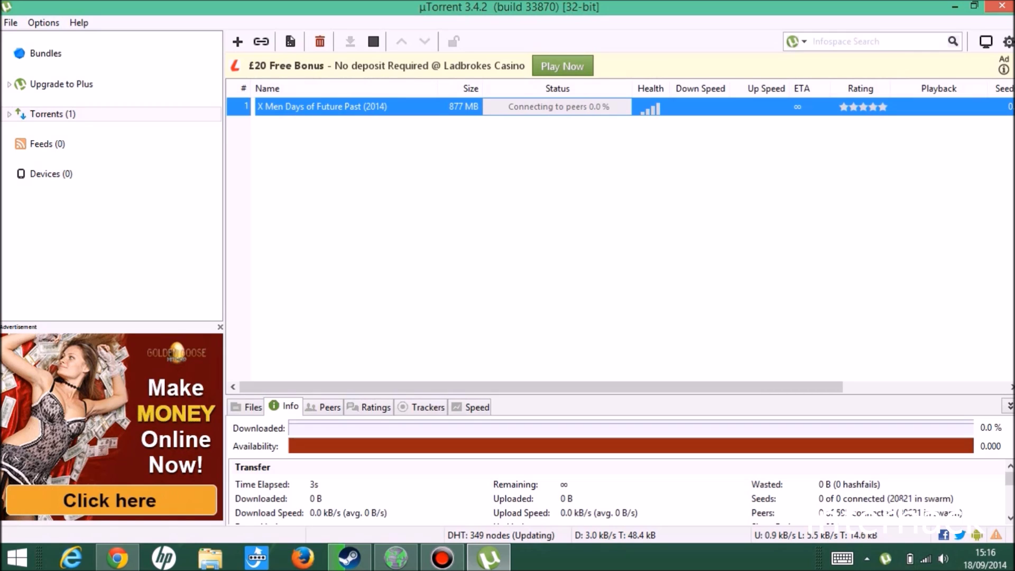
click(555, 237)
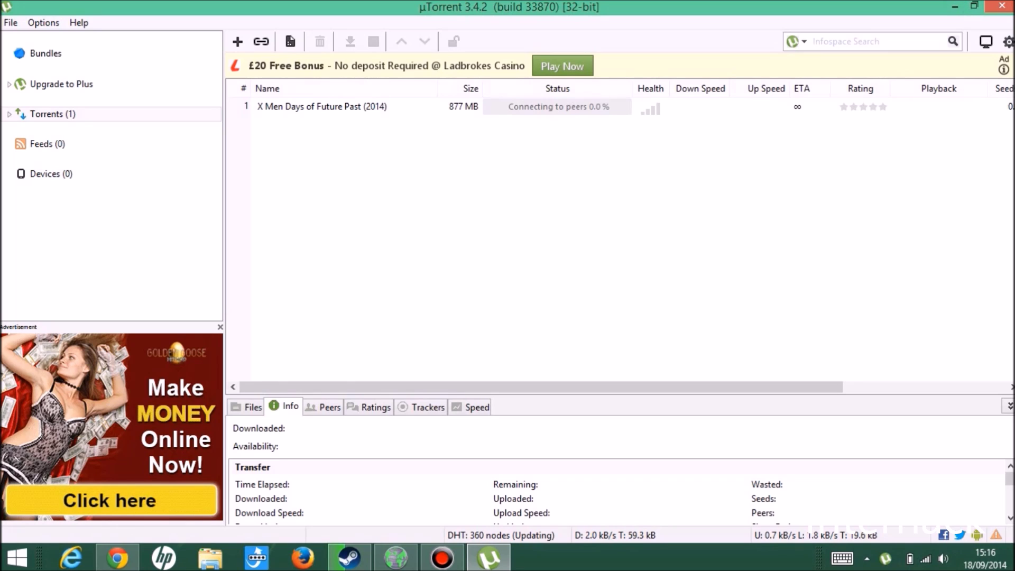
click(954, 6)
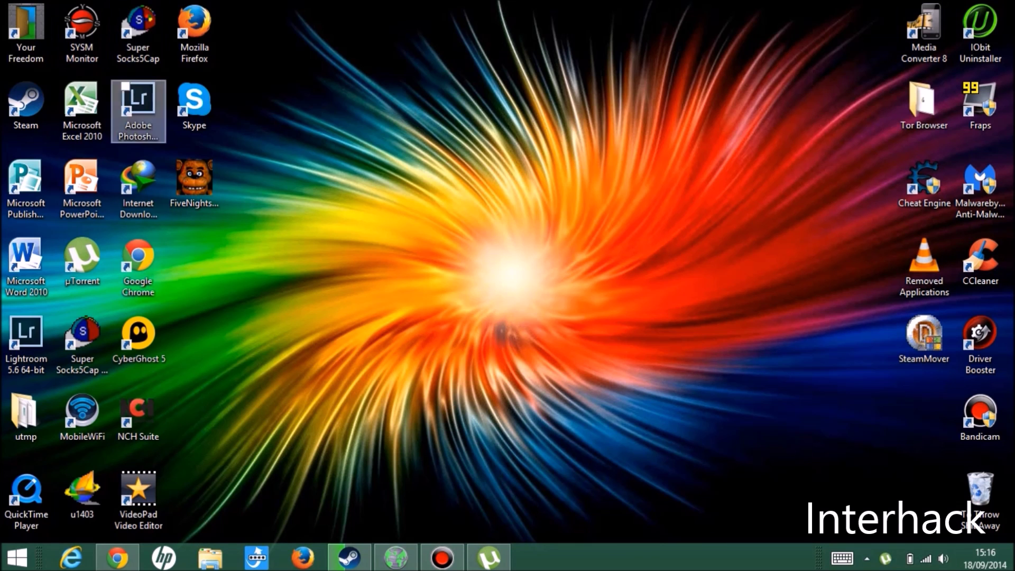
- Launch CyberGhost 5 from its desktop shortcut
click(139, 340)
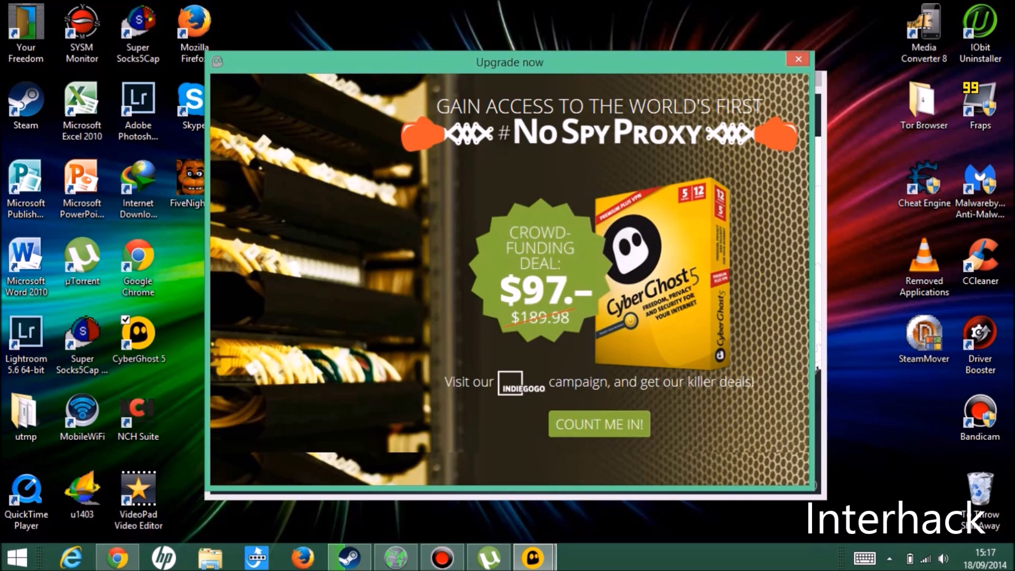
- Dismiss the upgrade offer, choose U.S.A, start the VPN connection, and minimize CyberGhost
click(798, 60)
click(333, 450)
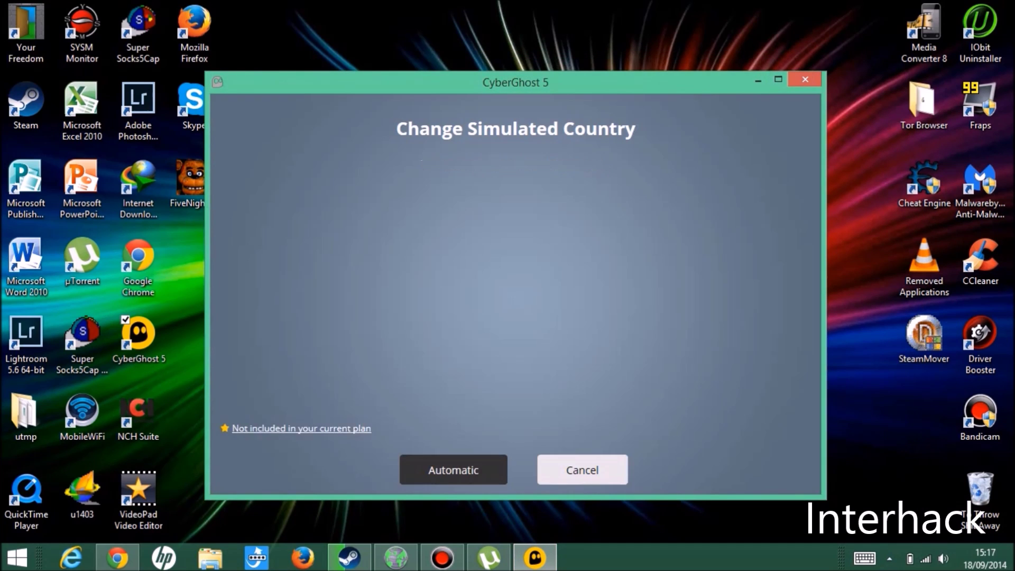
scroll(508, 317, down, 5)
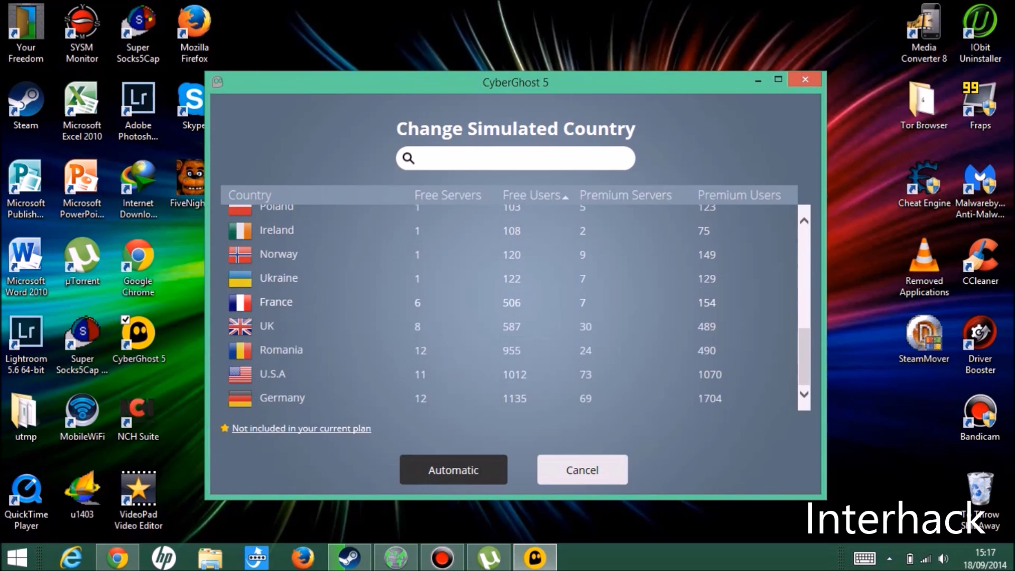
click(241, 373)
click(519, 470)
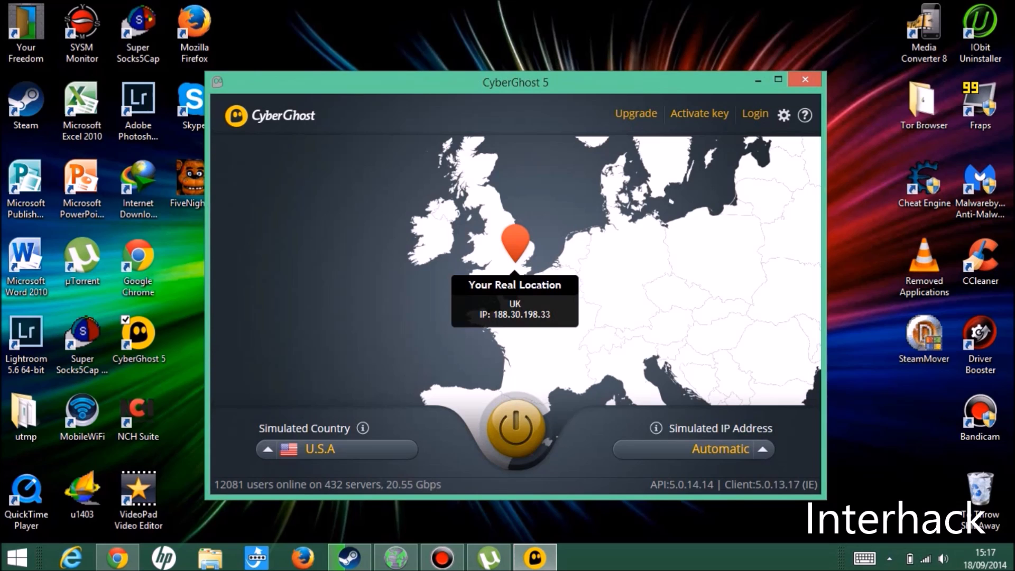
click(515, 428)
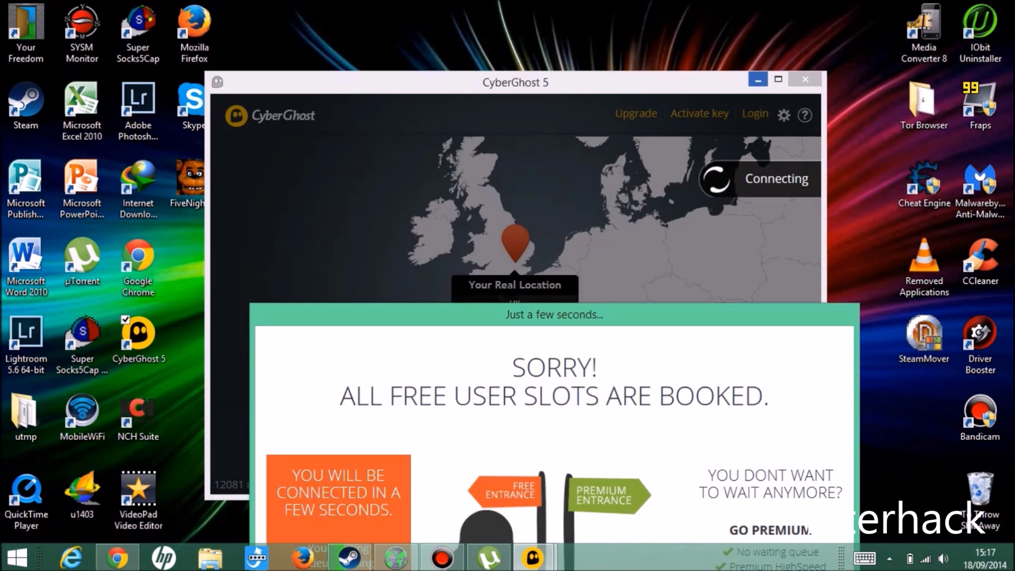
click(757, 79)
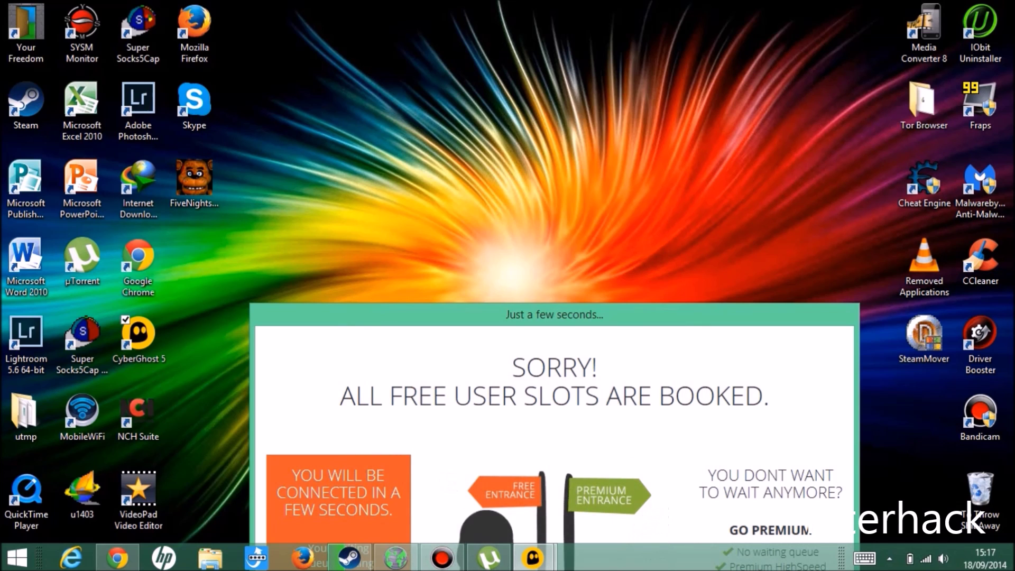